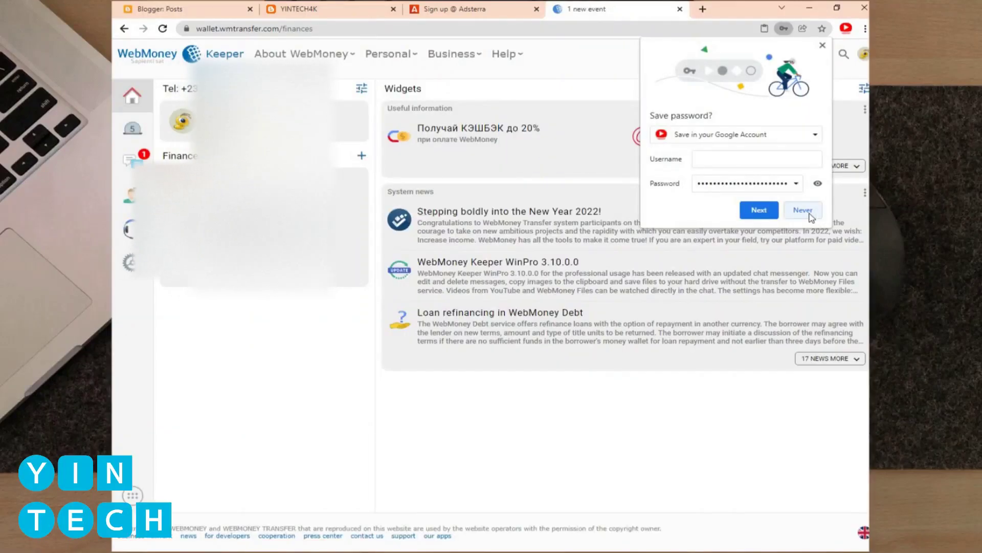
Decline saving the password, accept the WMZ purse terms, create it and copy its number
{"action": "left_click", "coordinate": [804, 210]}
{"action": "left_click", "coordinate": [609, 416]}
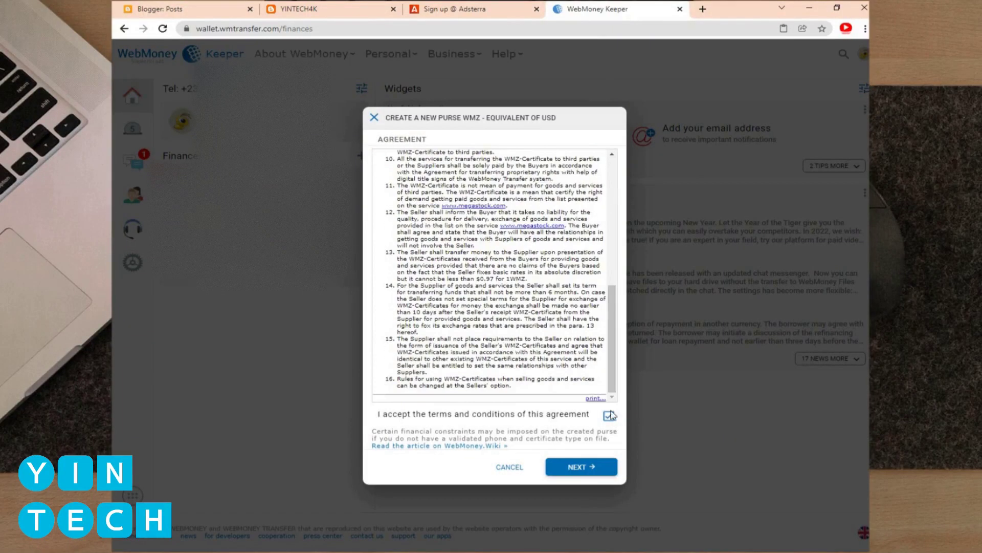
{"action": "left_click", "coordinate": [581, 467]}
{"action": "left_click", "coordinate": [226, 225]}
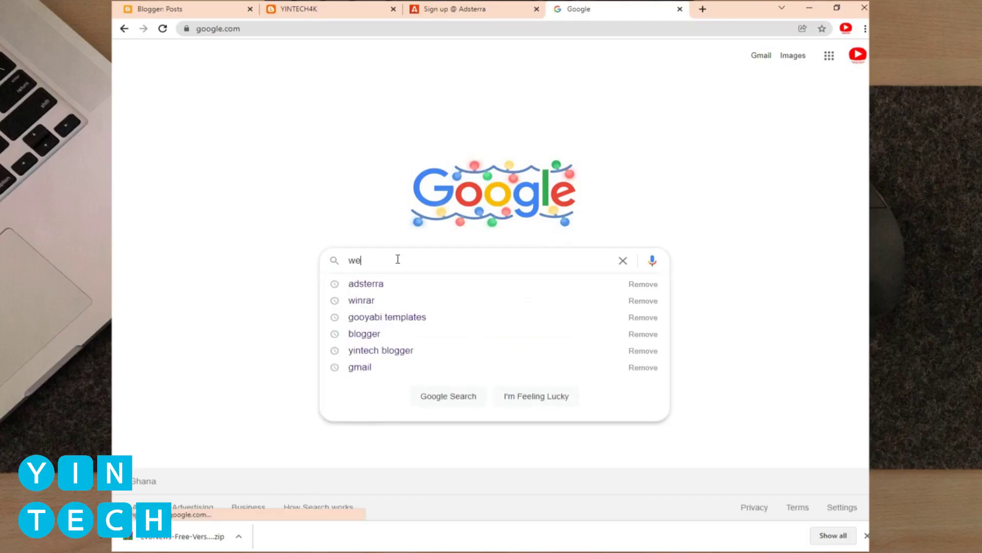
{"action": "type", "text": "bmone"}
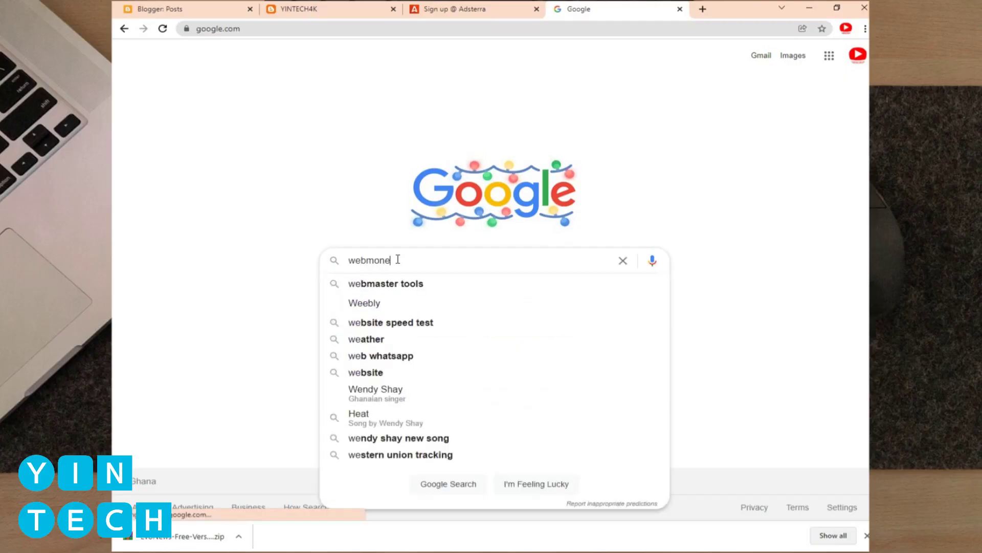
{"action": "type", "text": "y ke"}
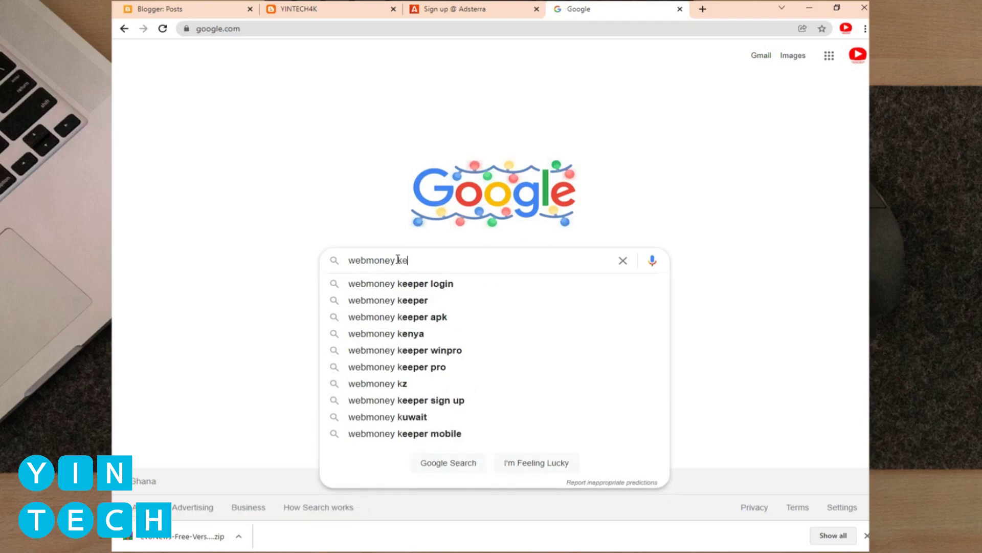
{"action": "type", "text": "eper"}
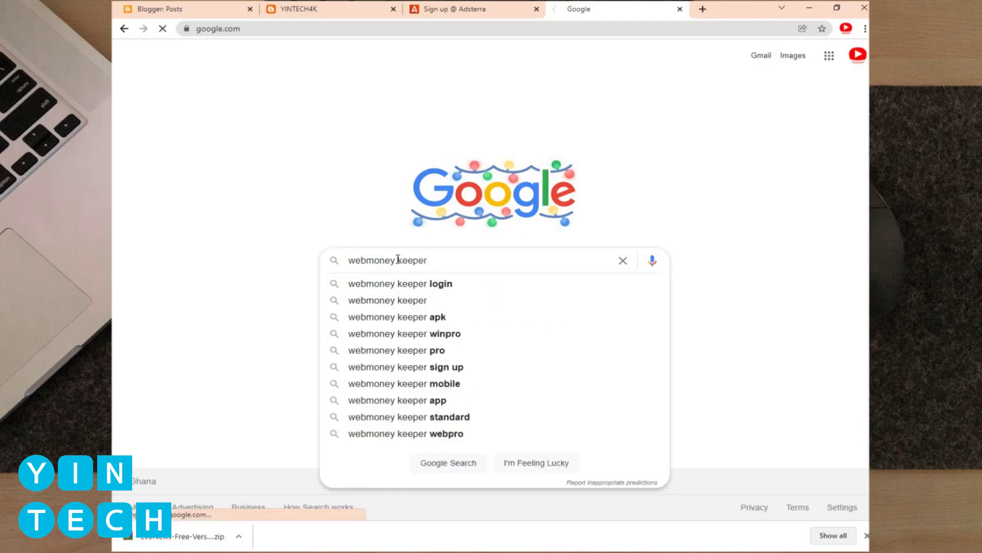
Search Google for 'webmoney keeper' and go to the WebMoney Keeper site from the results
{"action": "key", "text": "Return"}
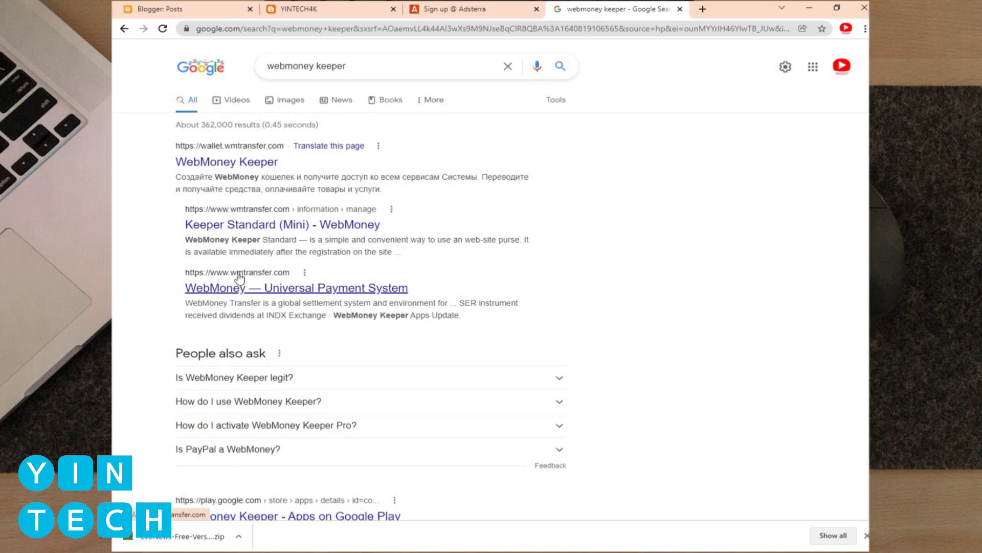
{"action": "left_click", "coordinate": [232, 163]}
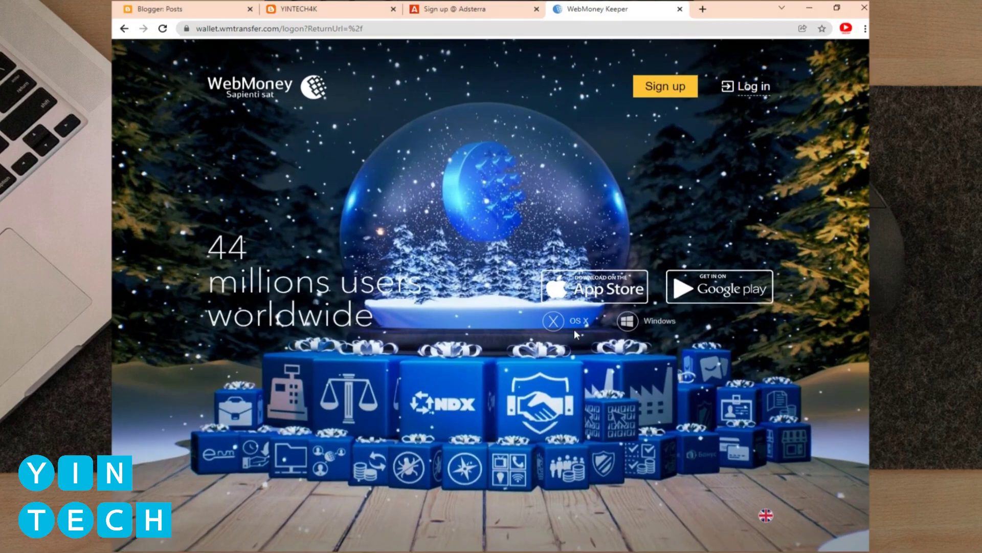
Start signing up and choose Ghana (+233) as the country dialing code for the phone number
{"action": "left_click", "coordinate": [652, 94]}
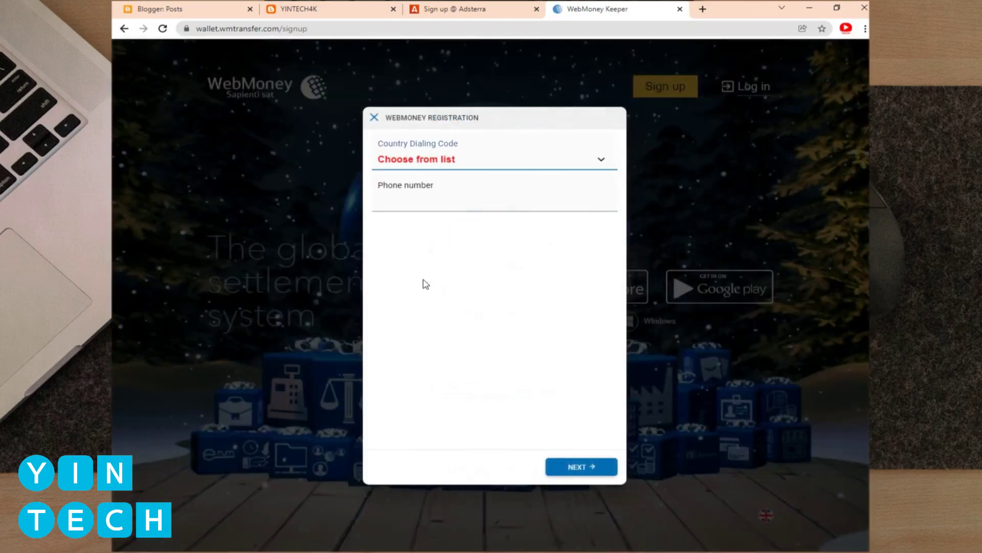
{"action": "left_click", "coordinate": [419, 202]}
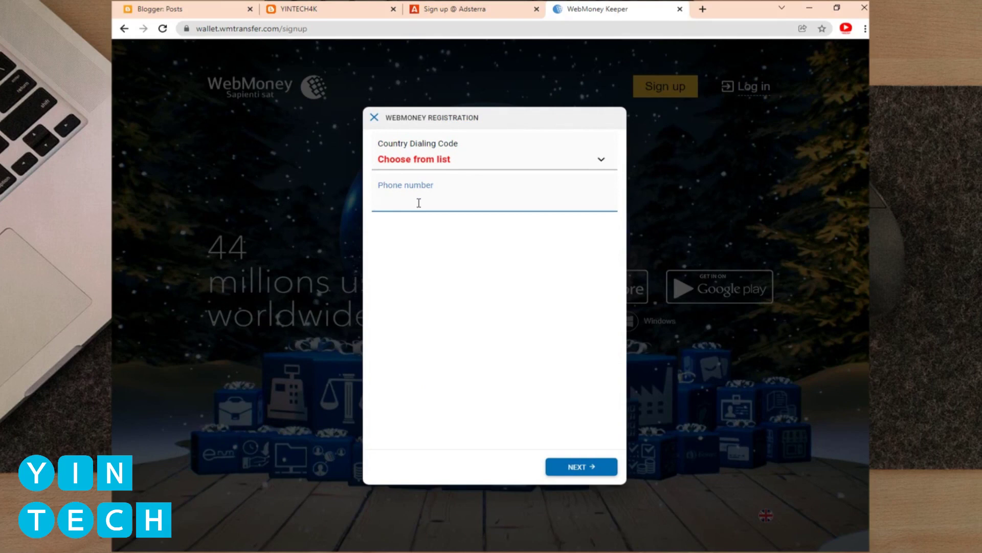
{"action": "key", "text": "shift+Tab"}
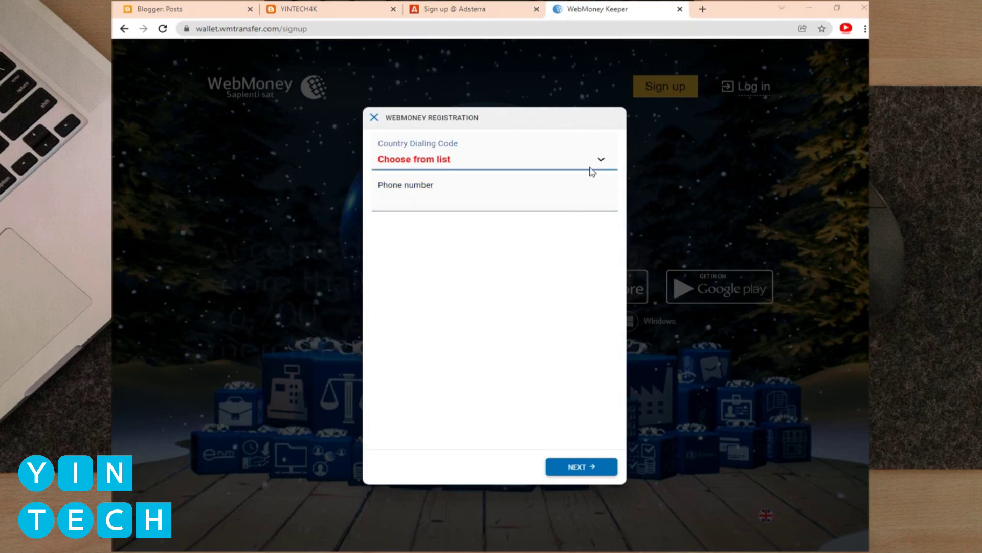
{"action": "left_click", "coordinate": [606, 164]}
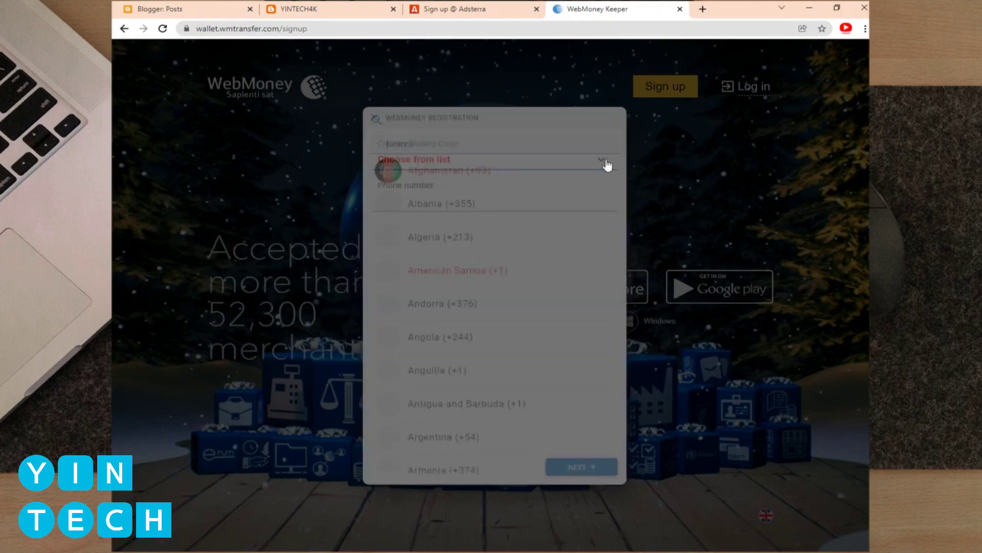
{"action": "scroll", "coordinate": [486, 220], "scroll_direction": "down", "scroll_amount": 1}
{"action": "scroll", "coordinate": [484, 220], "scroll_direction": "down", "scroll_amount": 2}
{"action": "scroll", "coordinate": [482, 220], "scroll_direction": "down", "scroll_amount": 1}
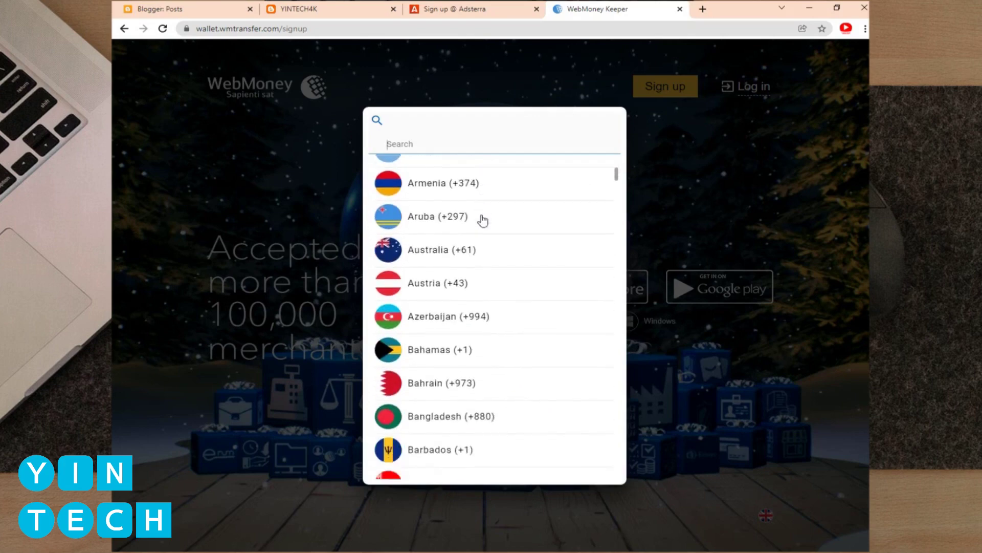
{"action": "scroll", "coordinate": [482, 219], "scroll_direction": "down", "scroll_amount": 2}
{"action": "scroll", "coordinate": [481, 218], "scroll_direction": "down", "scroll_amount": 1}
{"action": "type", "text": "gh"}
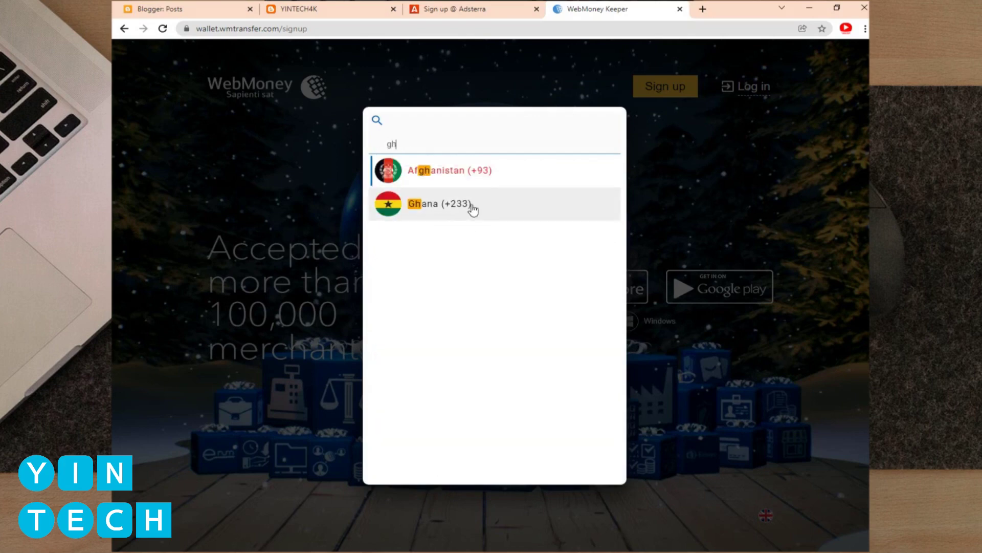
{"action": "left_click", "coordinate": [471, 207]}
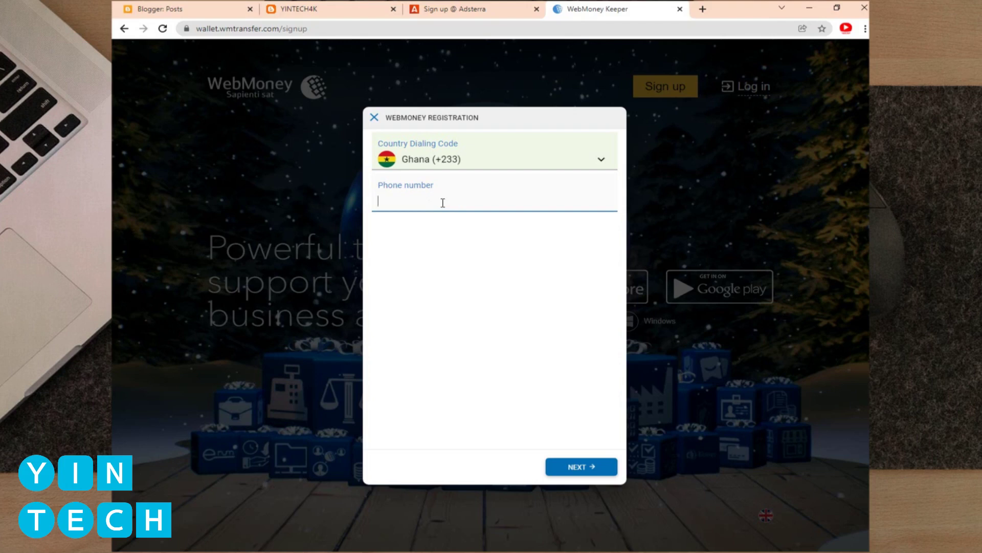
{"action": "type", "text": "5"}
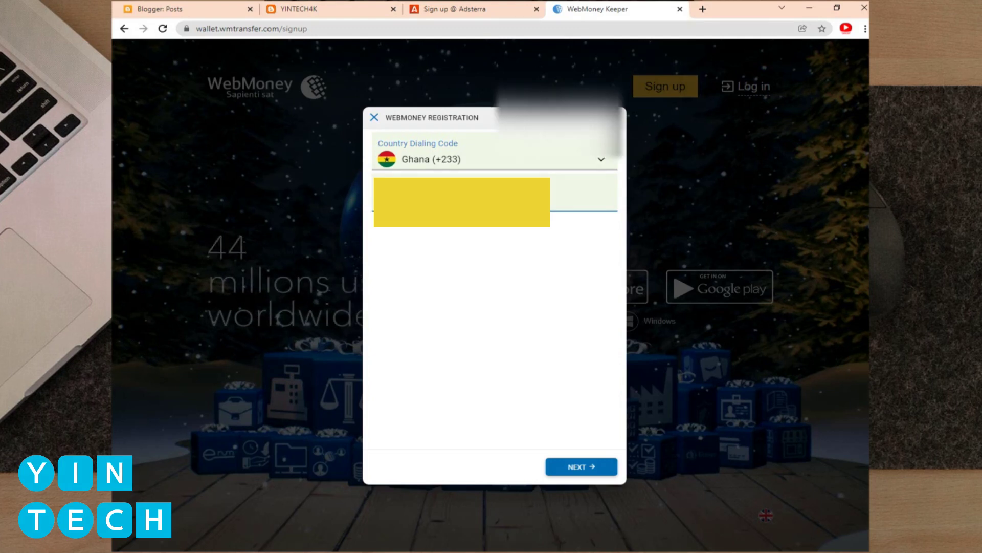
Submit the phone number, refresh the captcha image and enter its characters
{"action": "left_click", "coordinate": [562, 470]}
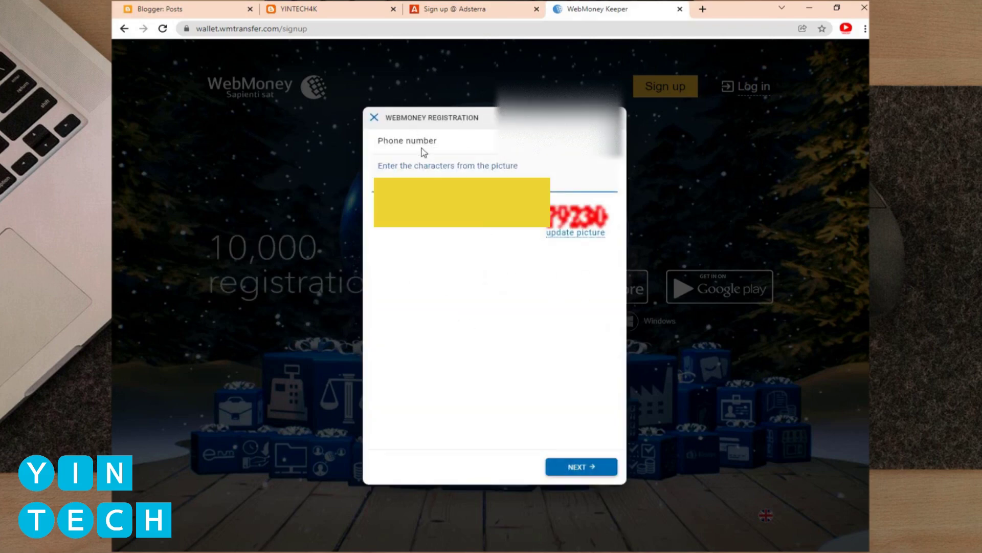
{"action": "left_click", "coordinate": [566, 239]}
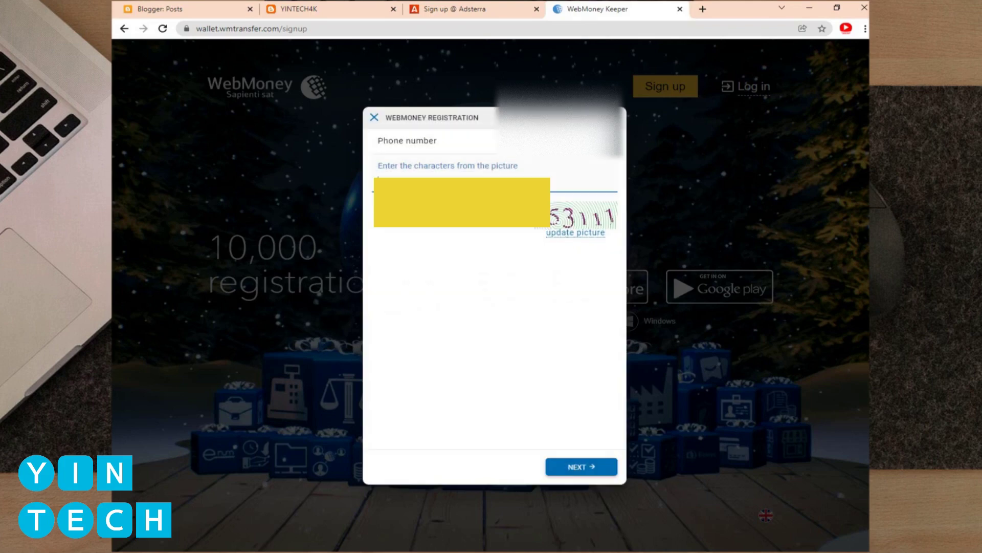
{"action": "key", "text": "Tab"}
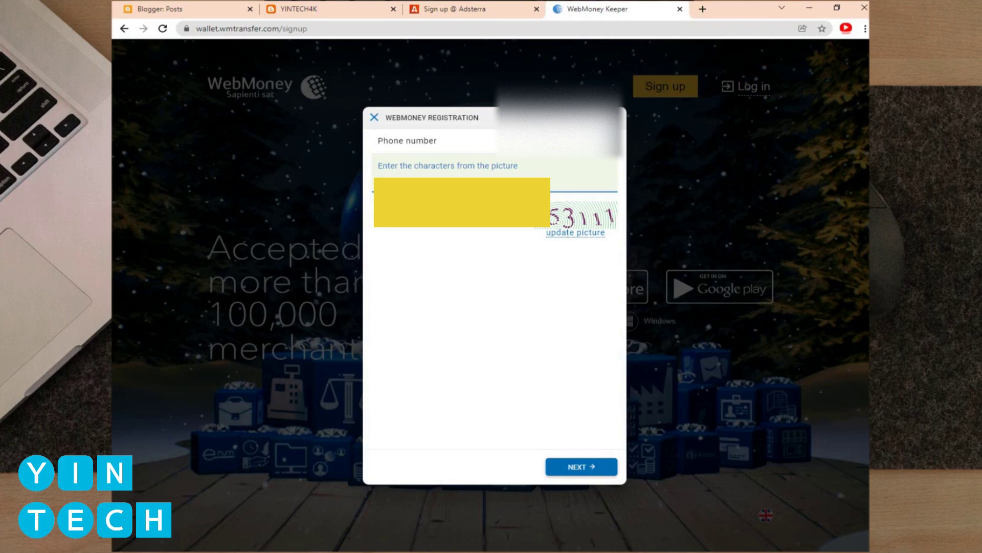
{"action": "key", "text": "Return"}
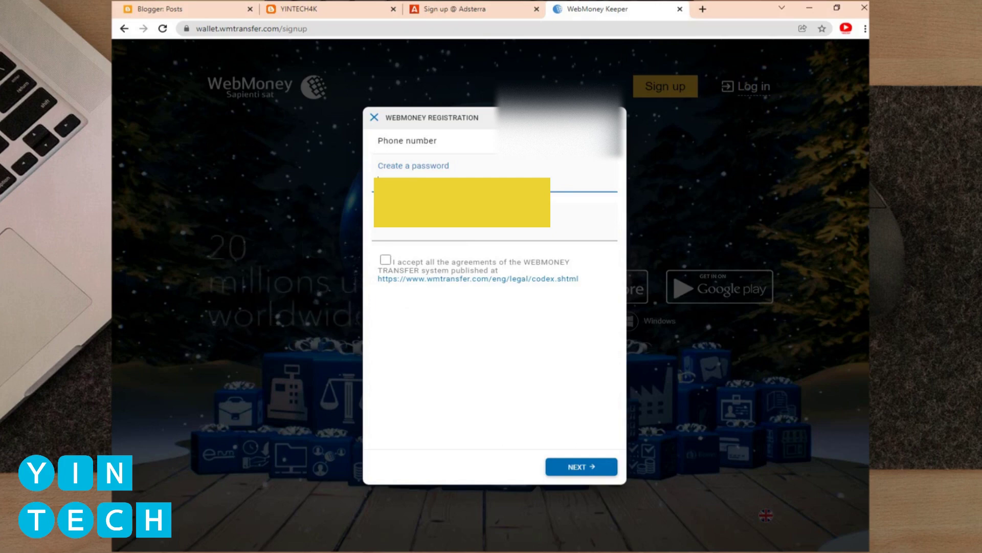
{"action": "type", "text": "a"}
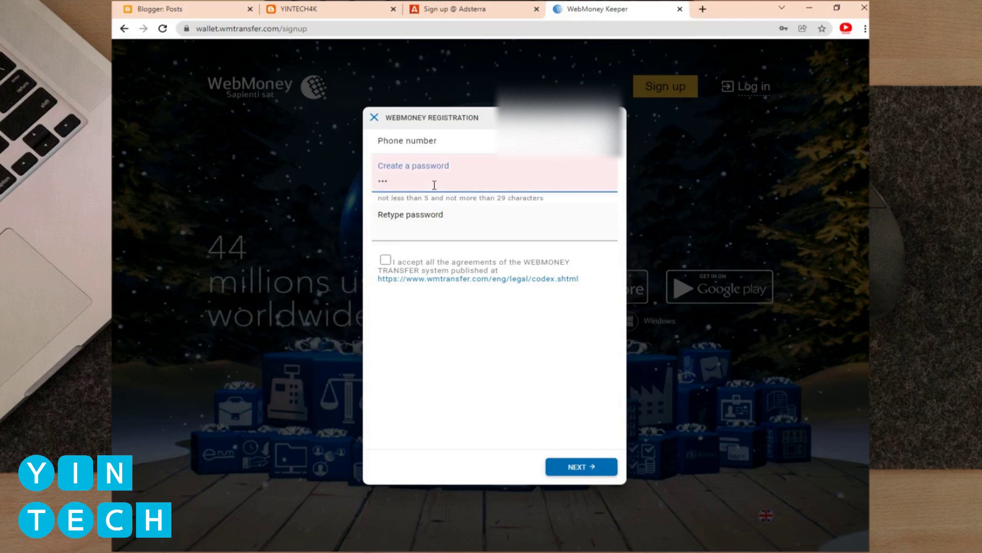
{"action": "type", "text": "a"}
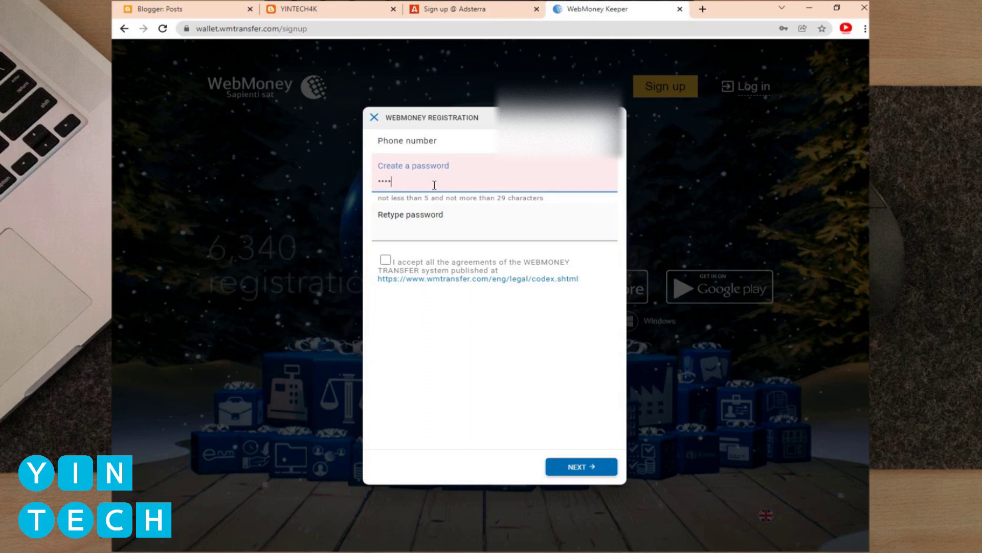
{"action": "type", "text": "aaaa"}
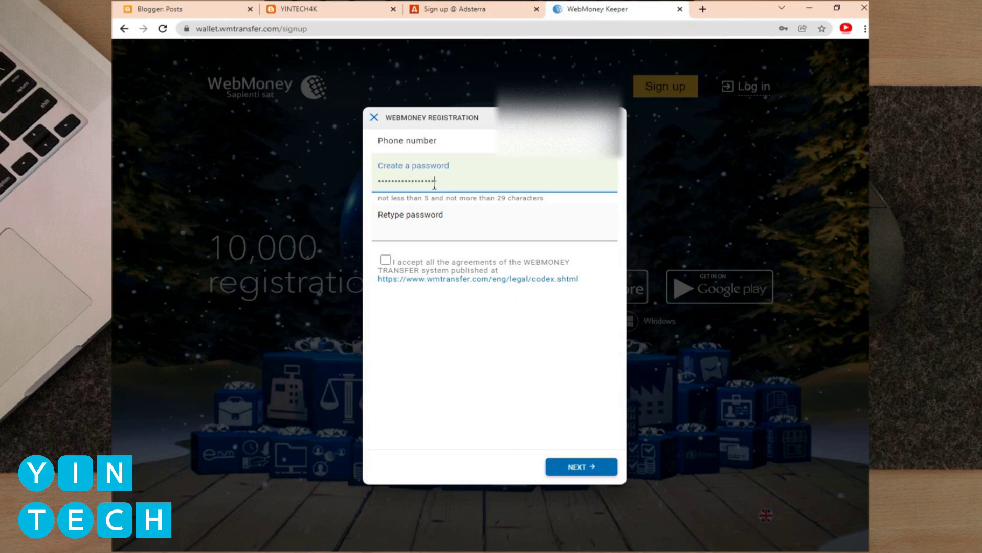
{"action": "type", "text": "aa"}
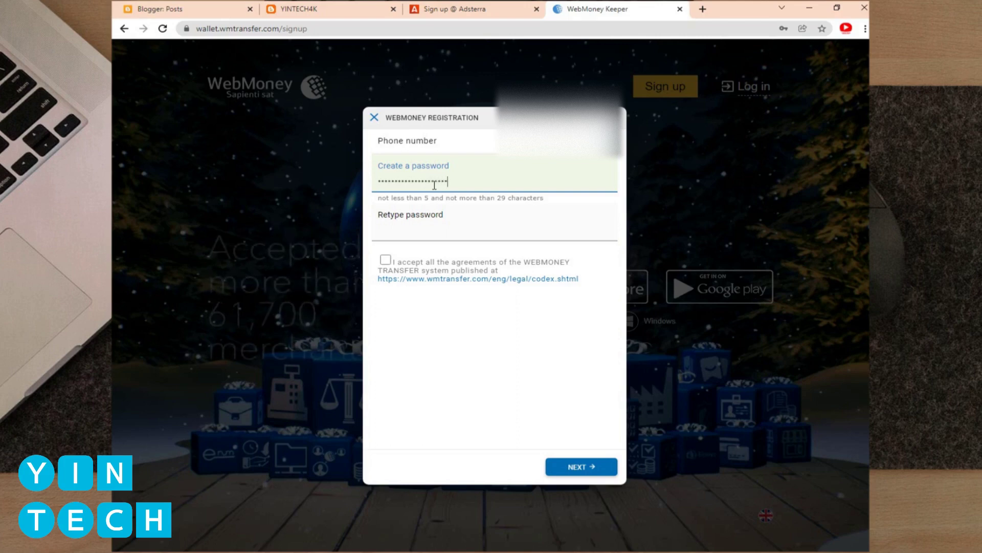
{"action": "type", "text": "aaaaaa"}
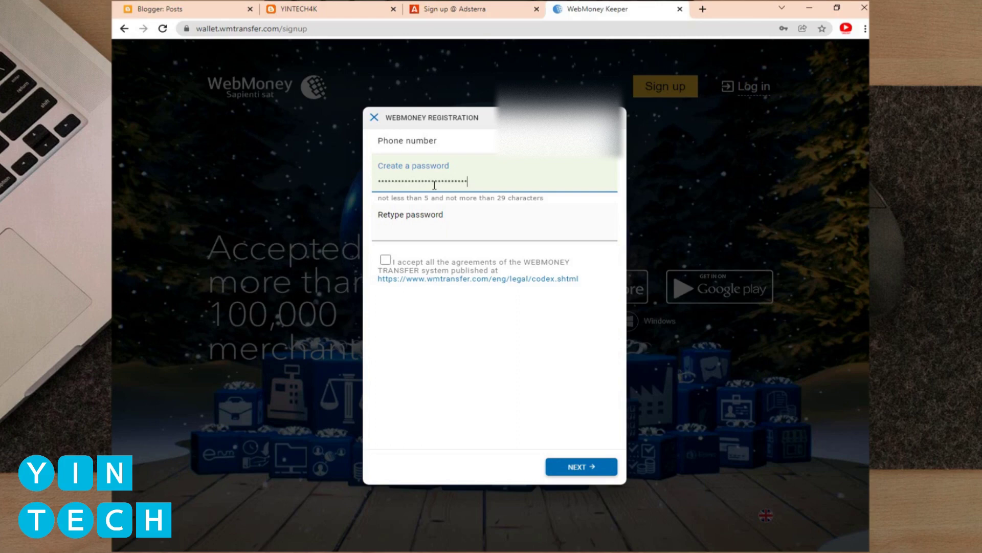
Retype the password to confirm it and accept the WebMoney Transfer agreements
{"action": "left_click", "coordinate": [445, 236]}
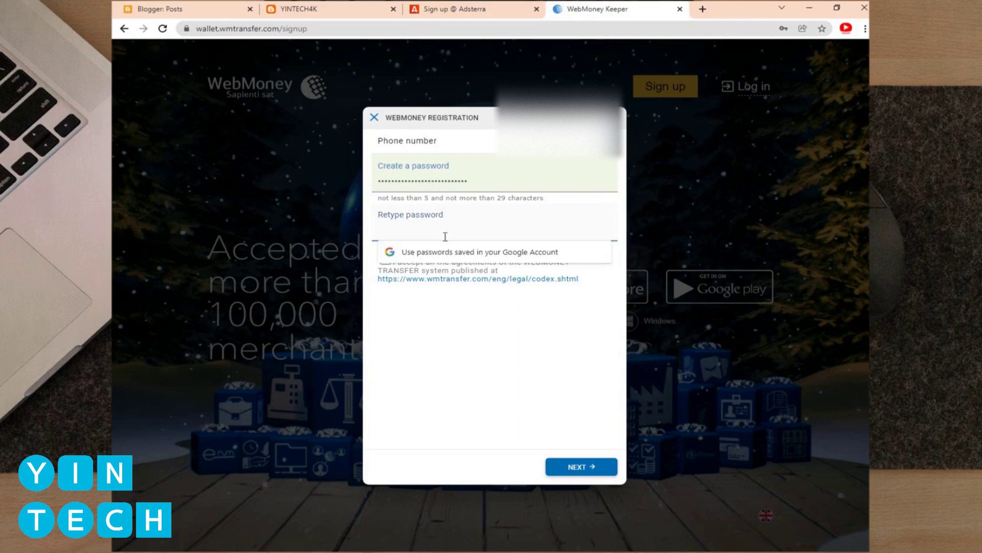
{"action": "type", "text": "a"}
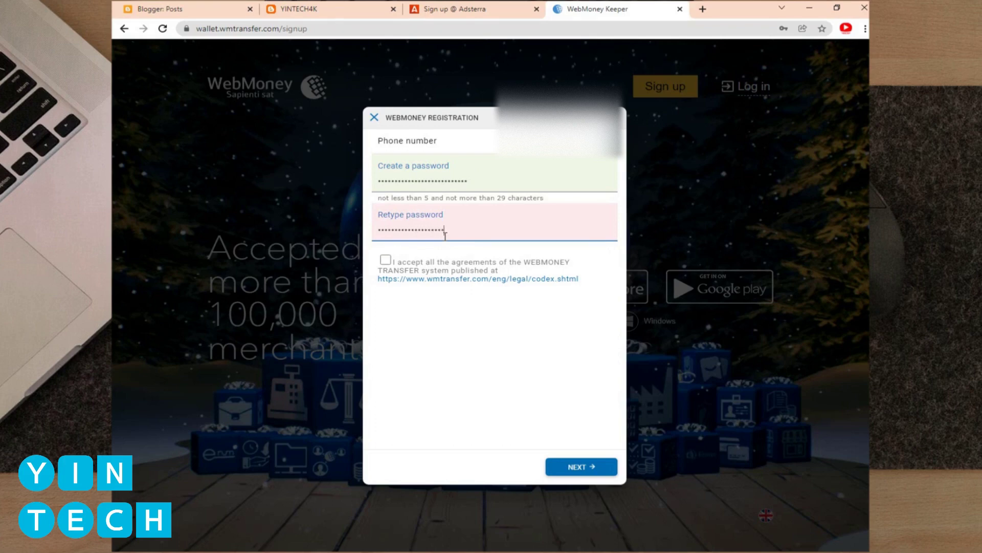
{"action": "type", "text": "a"}
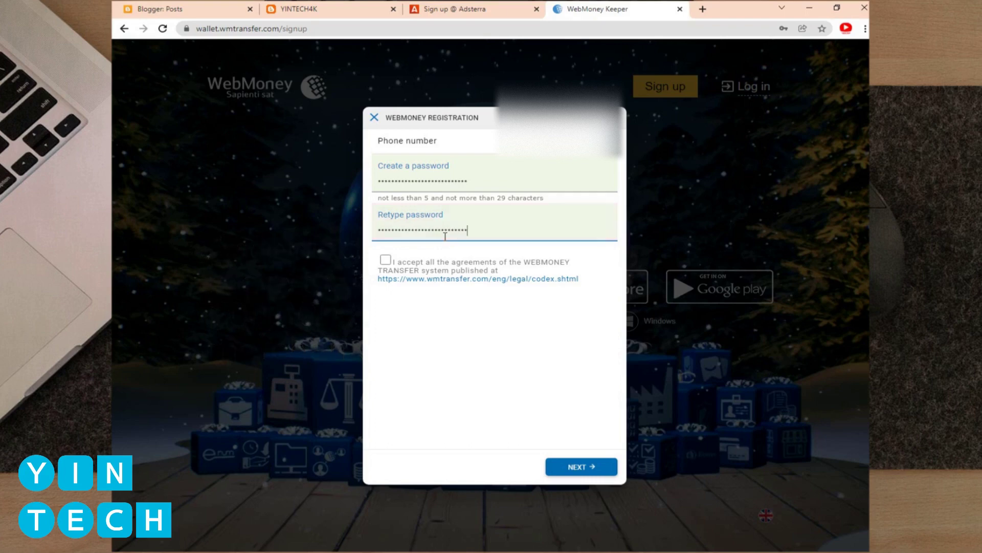
{"action": "left_click", "coordinate": [384, 263]}
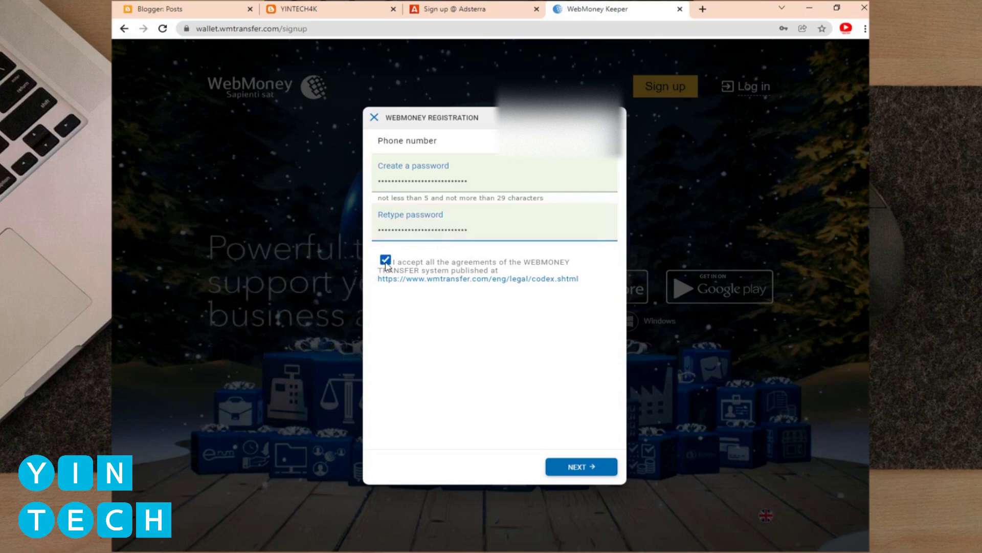
Submit registration, dismiss the mobile-app suggestion and decline Chrome's password save
{"action": "left_click", "coordinate": [579, 466]}
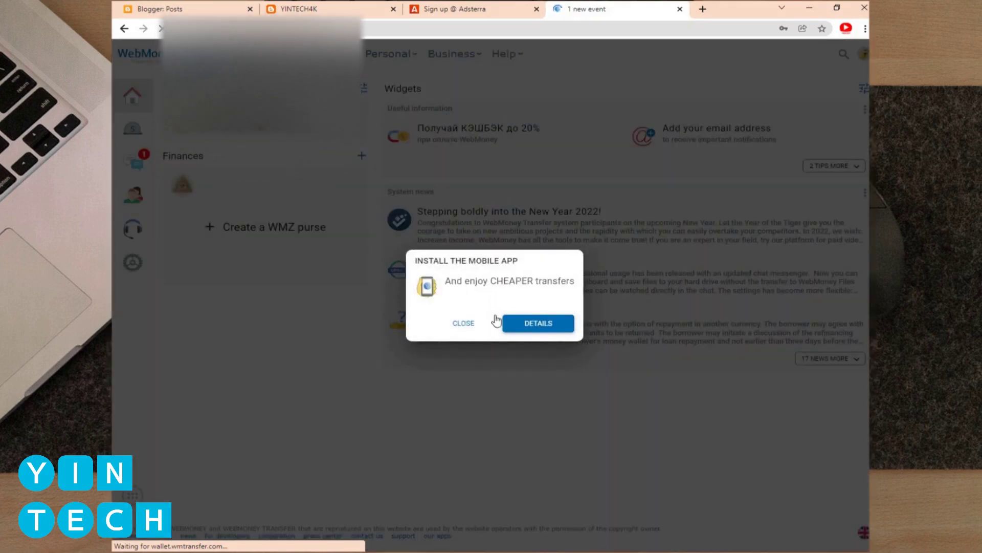
{"action": "left_click", "coordinate": [472, 324]}
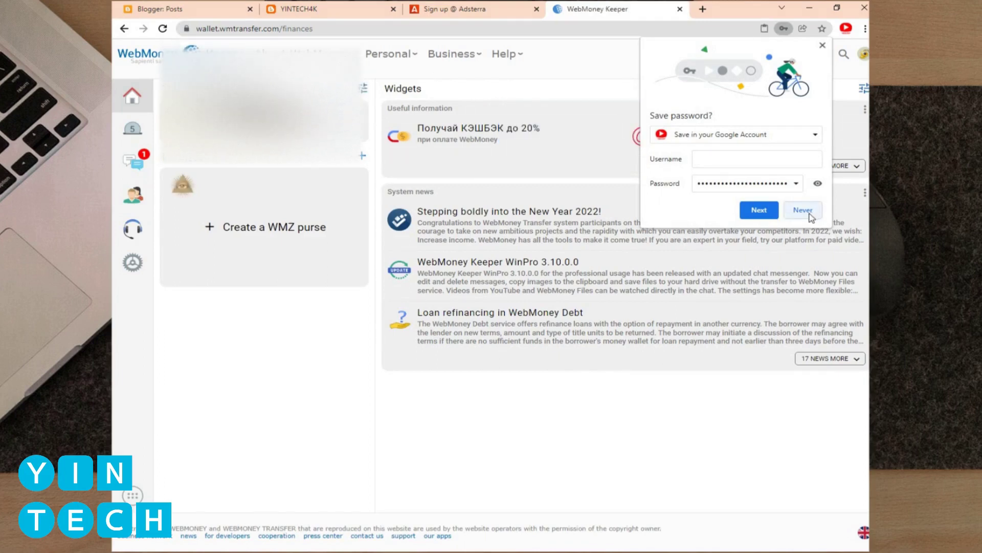
{"action": "left_click", "coordinate": [810, 215]}
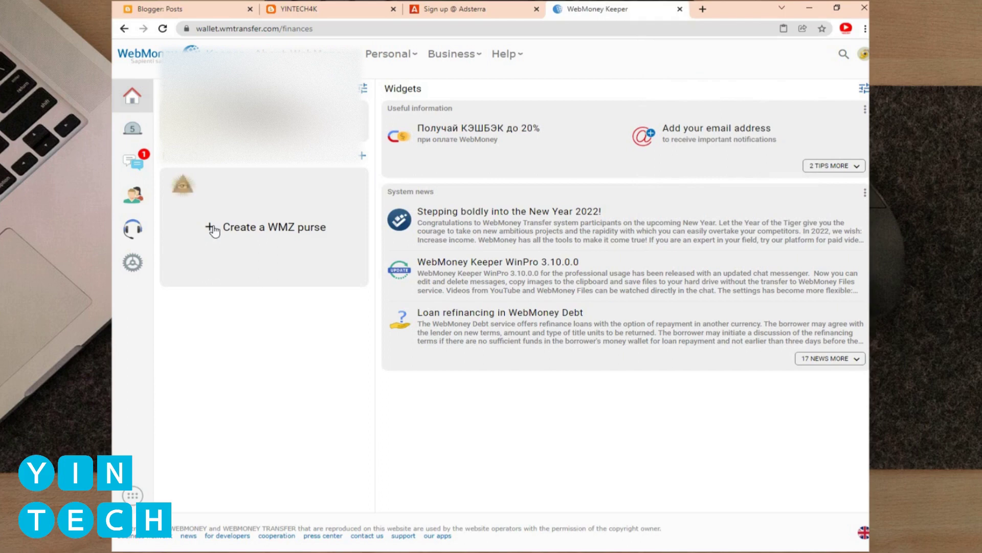
Create a WMZ purse, accepting its terms and conditions, until the success message shows
{"action": "left_click", "coordinate": [214, 226]}
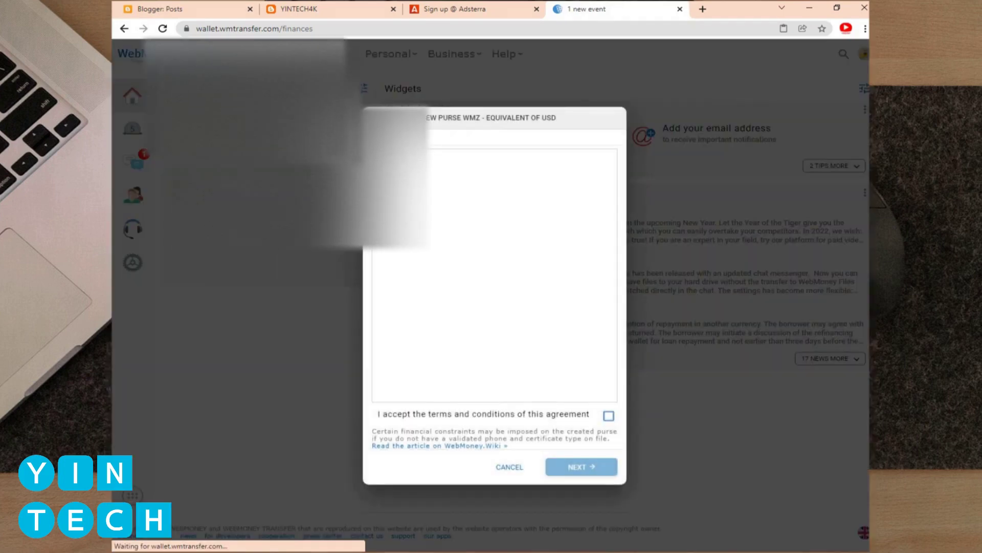
{"action": "left_click", "coordinate": [608, 415]}
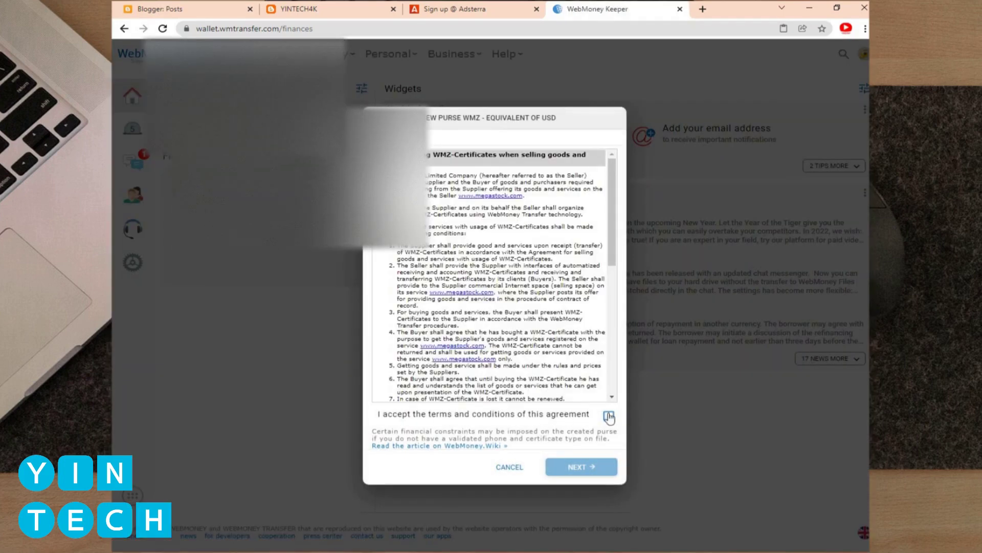
{"action": "left_click_drag", "start_coordinate": [609, 240], "coordinate": [619, 387]}
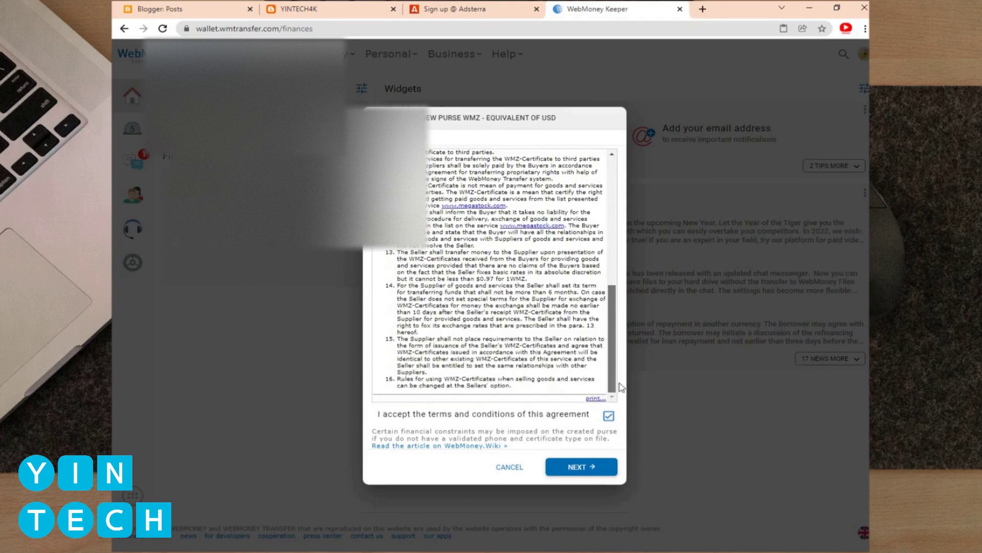
{"action": "left_click", "coordinate": [605, 474]}
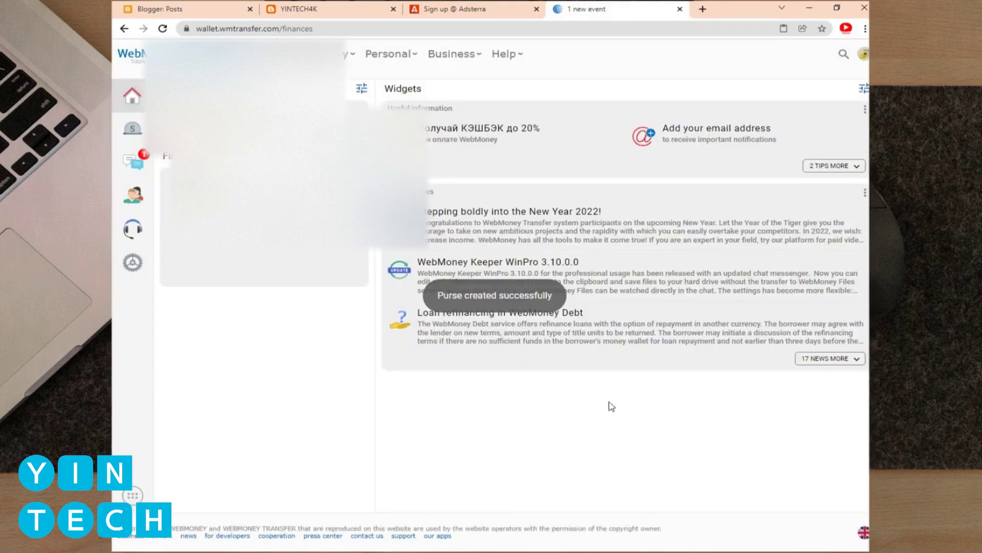